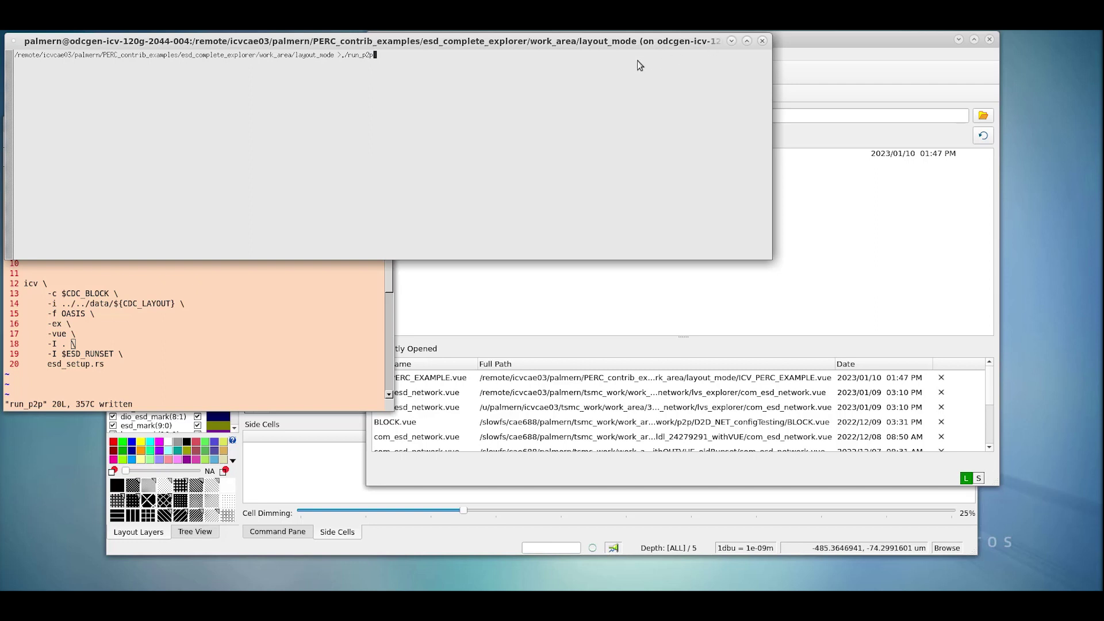
# Run ./run_p2p, see it fail with "Could not find net '5'", then bring the run_p2p editor forward.
pyautogui.press('Return')
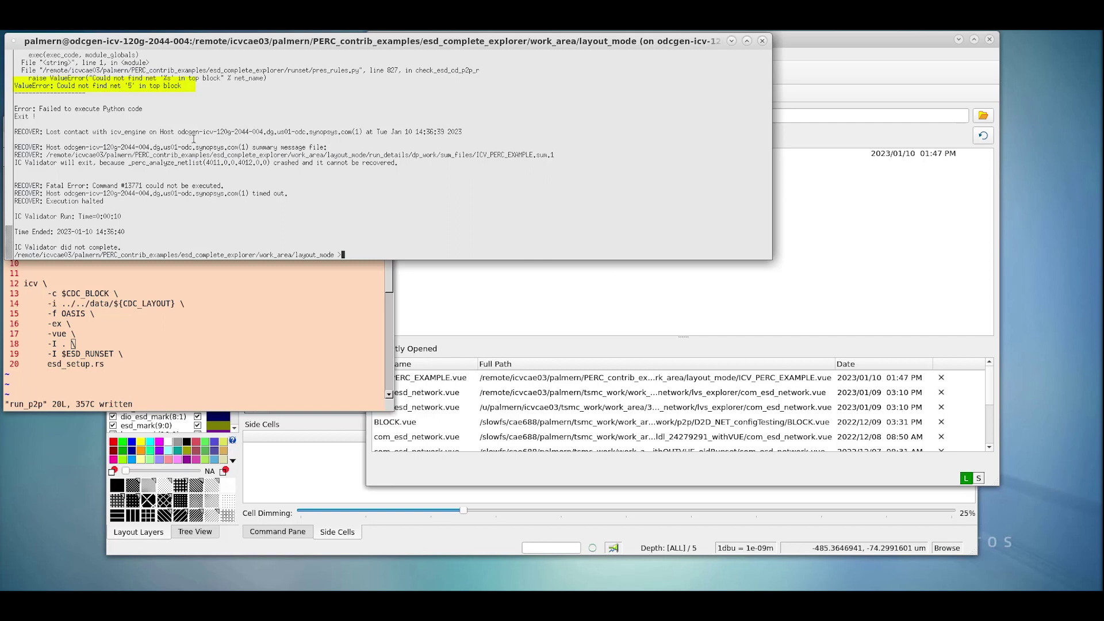
pyautogui.click(116, 282)
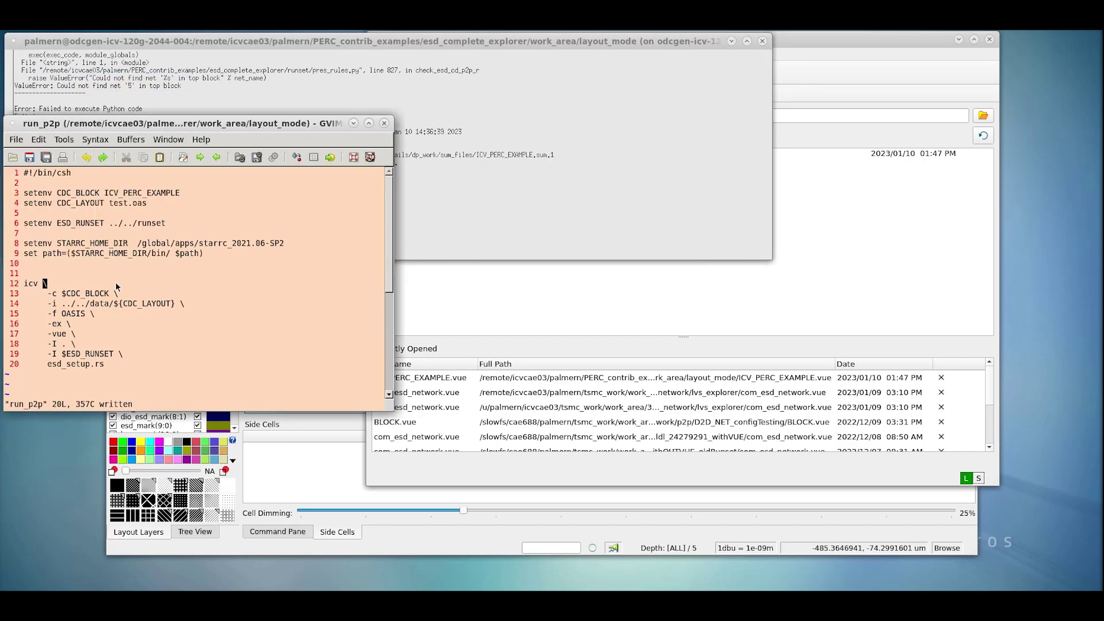
# Add an '-explorer lvs \' line under the icv command in run_p2p, save it, and return to Terminal.
pyautogui.press('A')
pyautogui.press('Return')
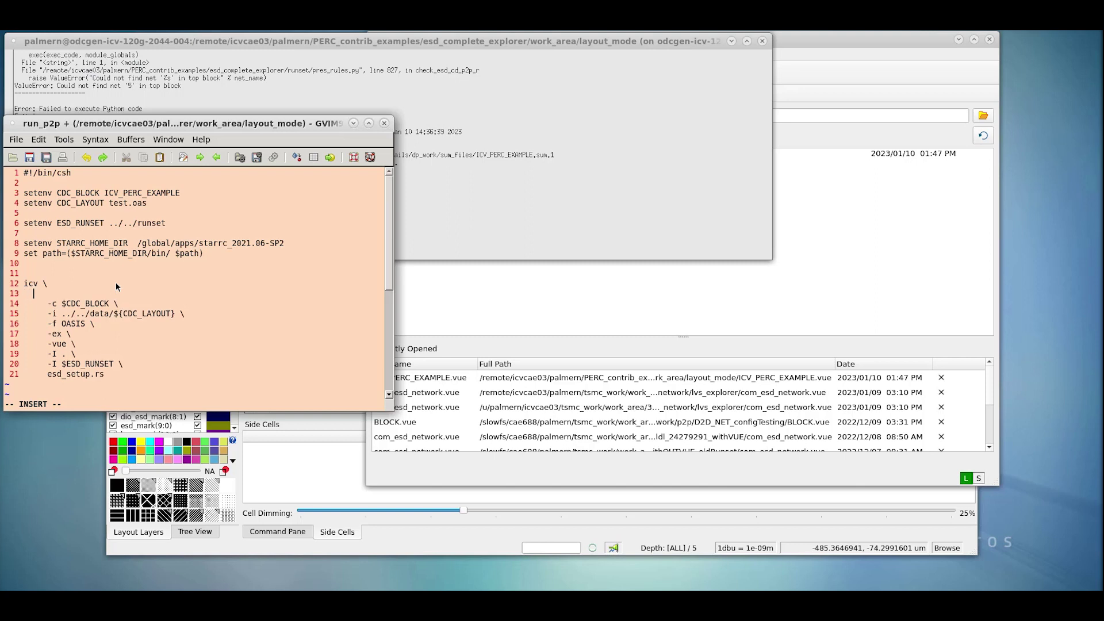
pyautogui.write('-explorer lvs \\')
pyautogui.press('Escape')
pyautogui.write(':w')
pyautogui.press('Return')
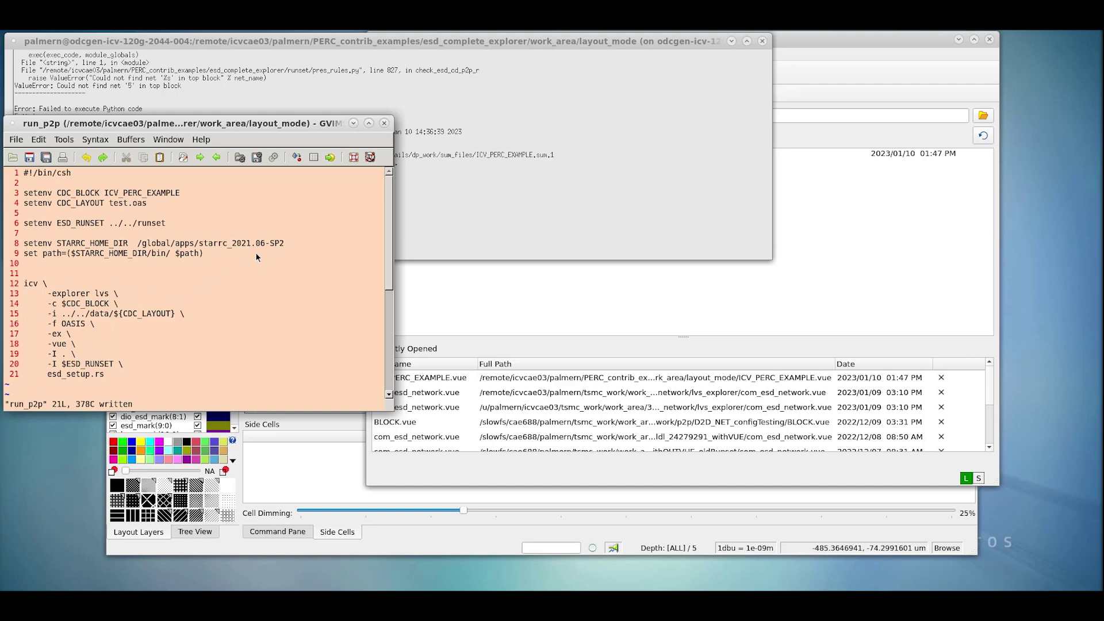
pyautogui.click(463, 199)
# Rerun ./run_p2p until IC Validator is done, then bring up VUE's Run Summary.
pyautogui.write('./run_p2p')
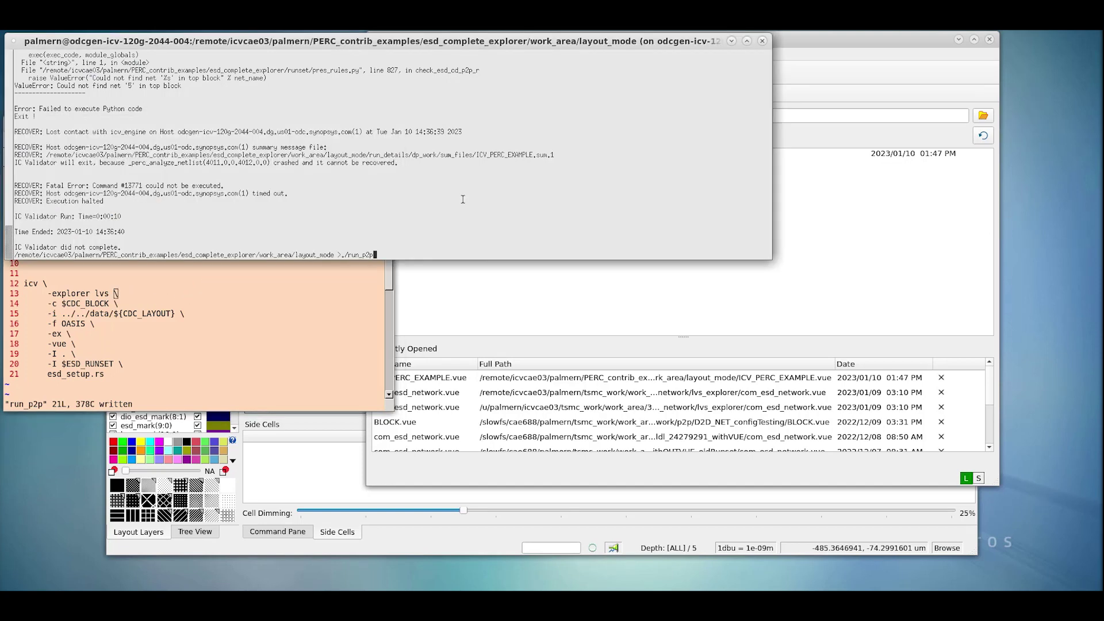
pyautogui.press('Return')
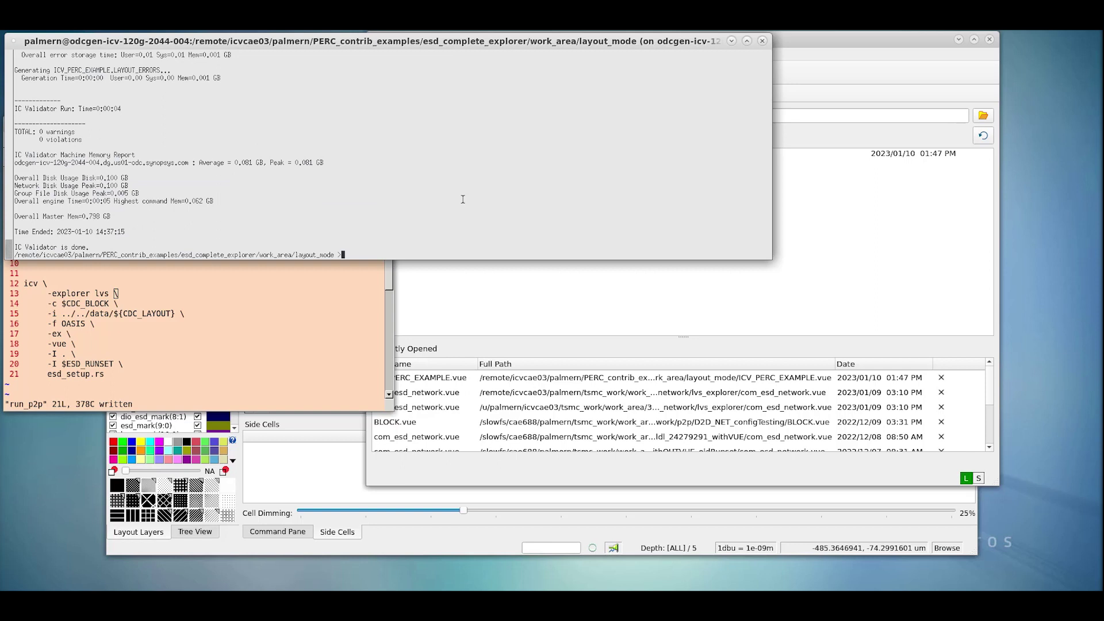
pyautogui.click(808, 122)
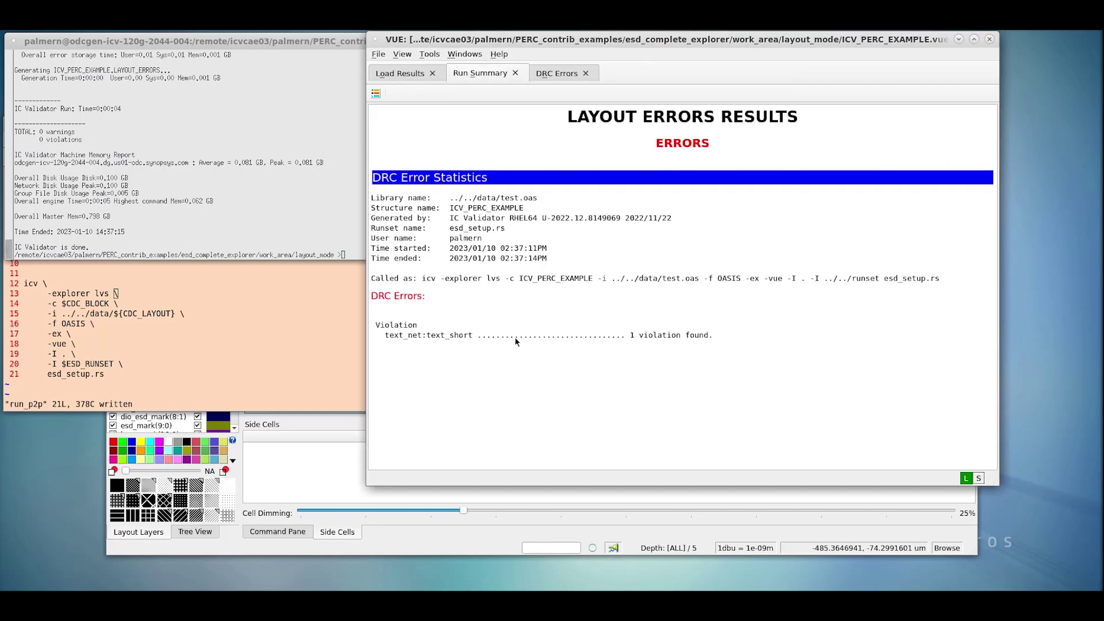
# In DRC Errors, expand the text_short violation to show IO1, IO2, VSS2, VDD and VSS, then return to gVim.
pyautogui.click(561, 73)
pyautogui.click(419, 143)
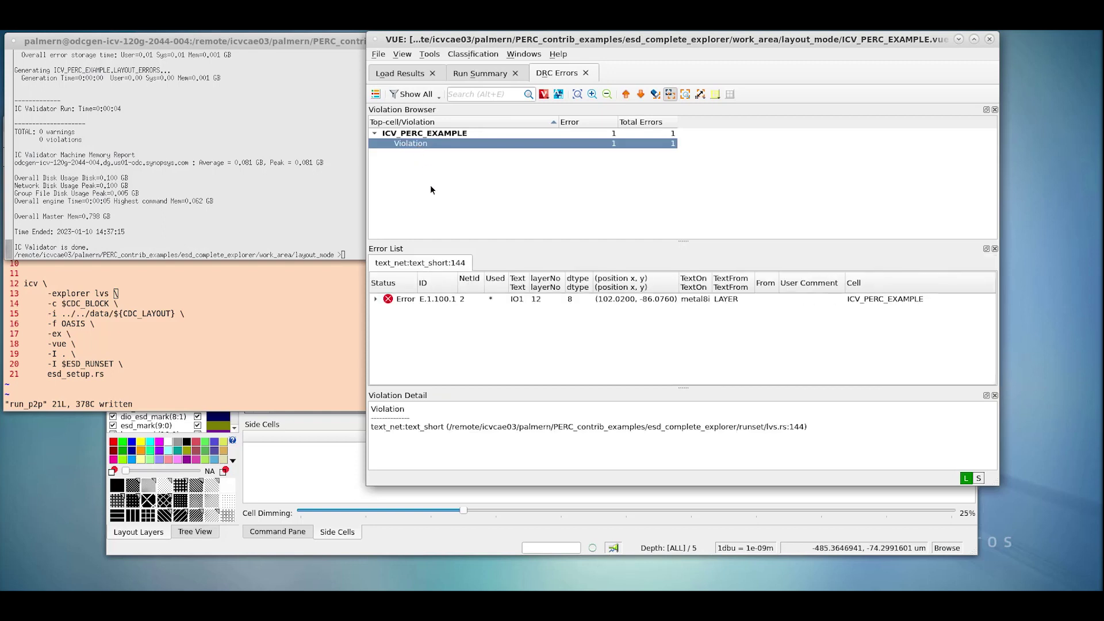
pyautogui.click(375, 299)
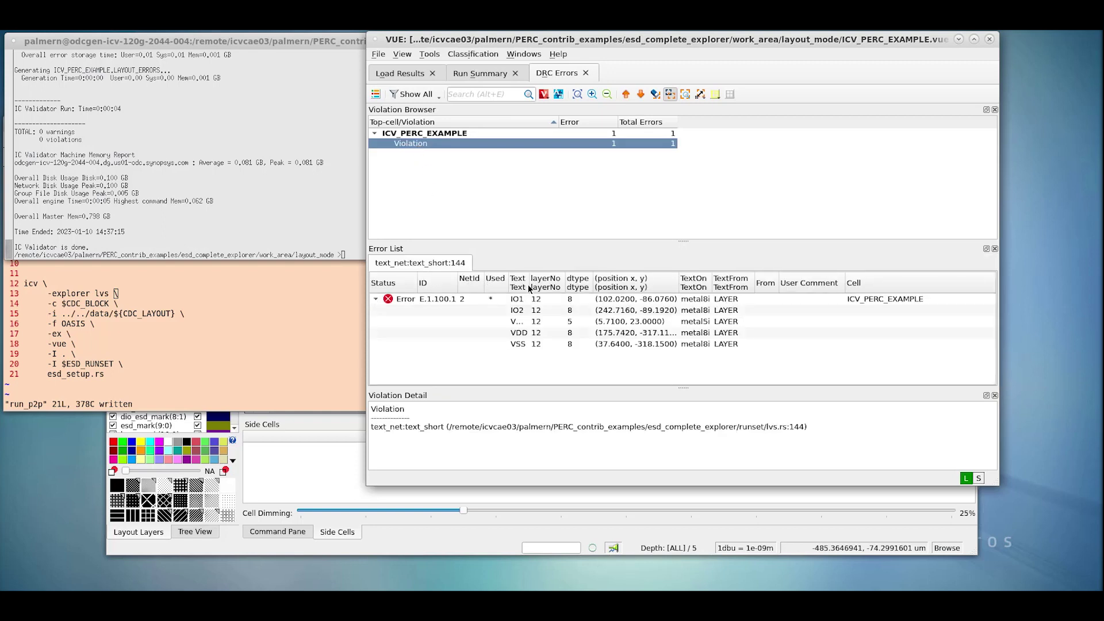
pyautogui.doubleClick(529, 288)
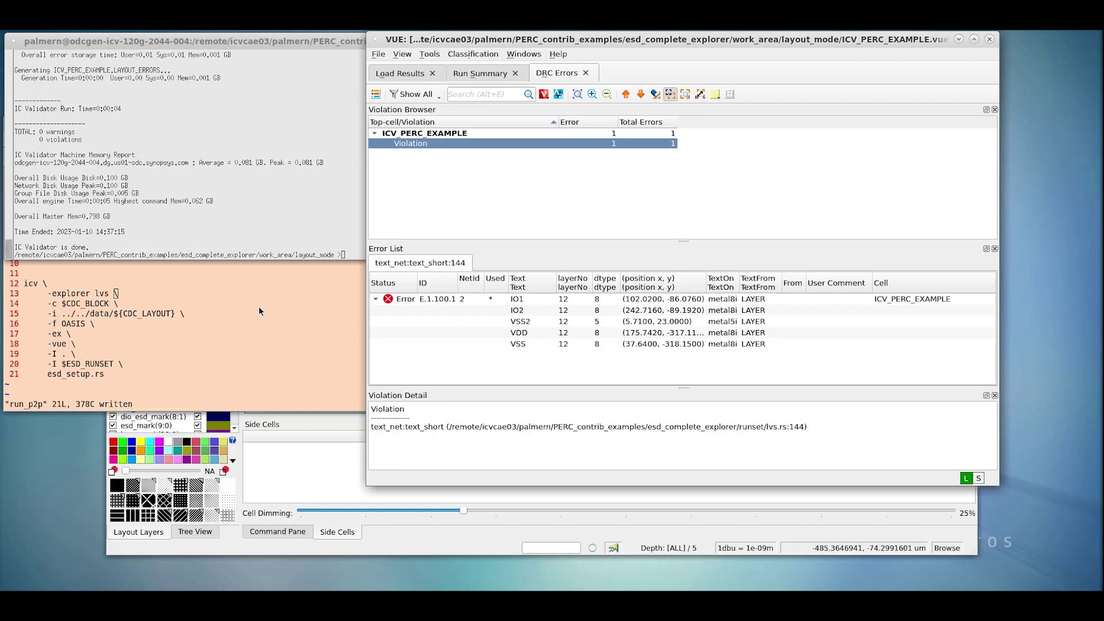
pyautogui.click(189, 296)
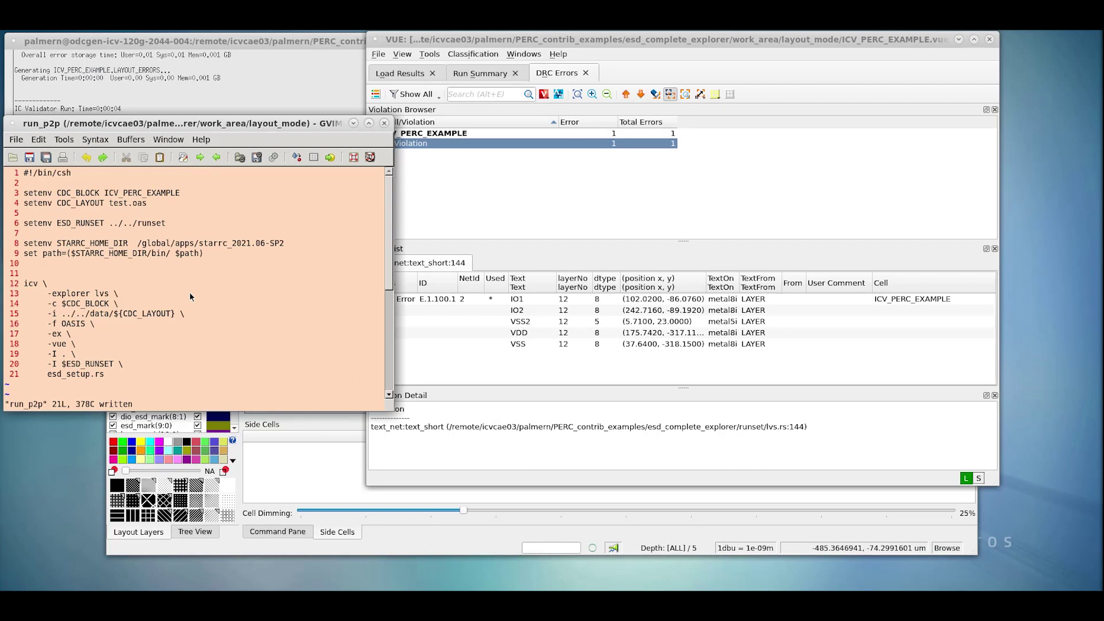
# Insert a '-vueshort \' line below -explorer lvs in run_p2p and save it as 22 lines.
pyautogui.press('a')
pyautogui.press('Return')
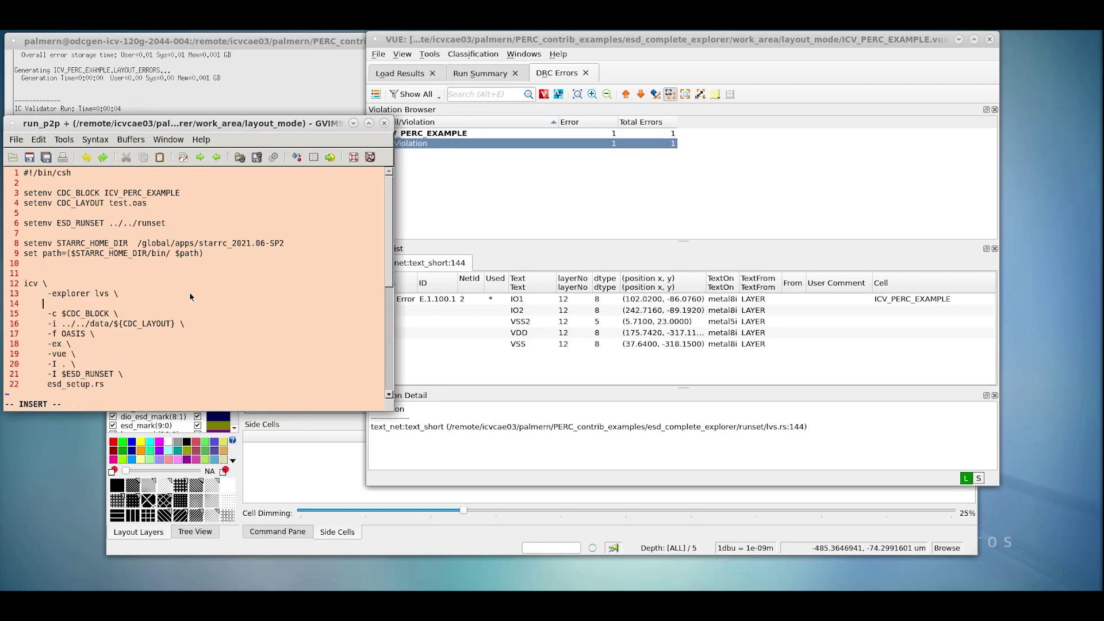
pyautogui.write('-vueshort \\')
pyautogui.press('Escape')
pyautogui.write(':w')
pyautogui.press('Return')
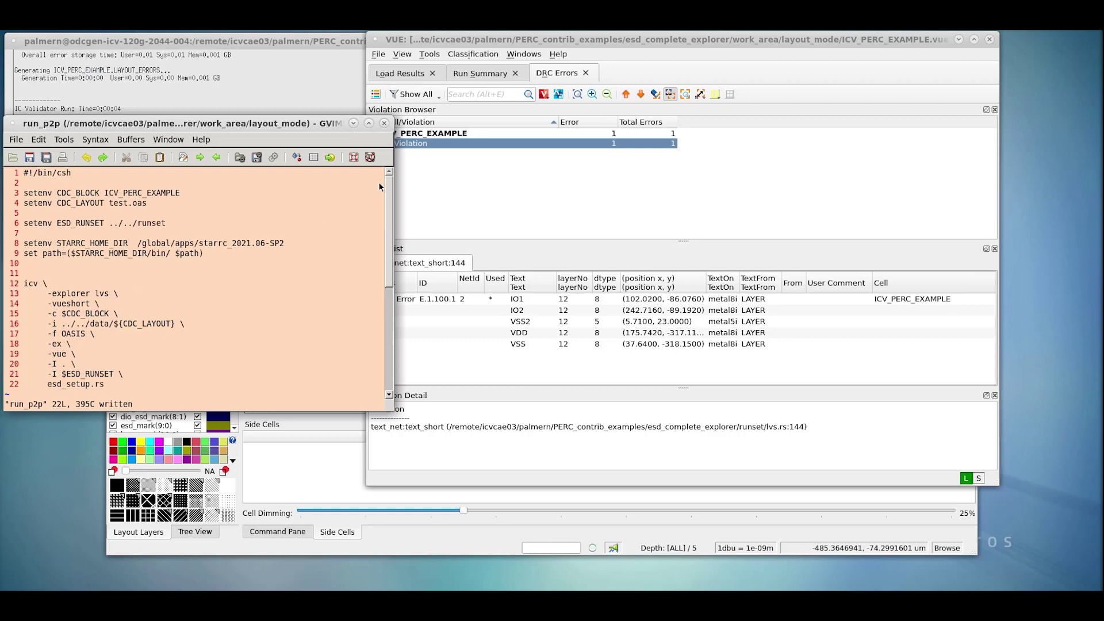
pyautogui.click(379, 53)
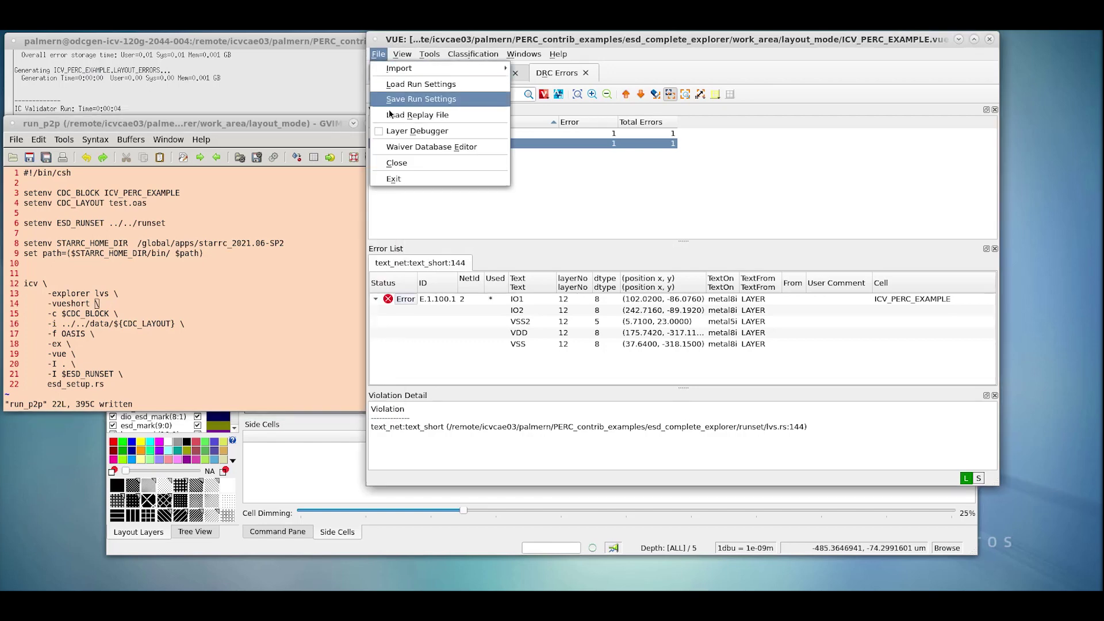
# Close the old VUE results with File > Close and rerun ./run_p2p in Terminal.
pyautogui.click(395, 163)
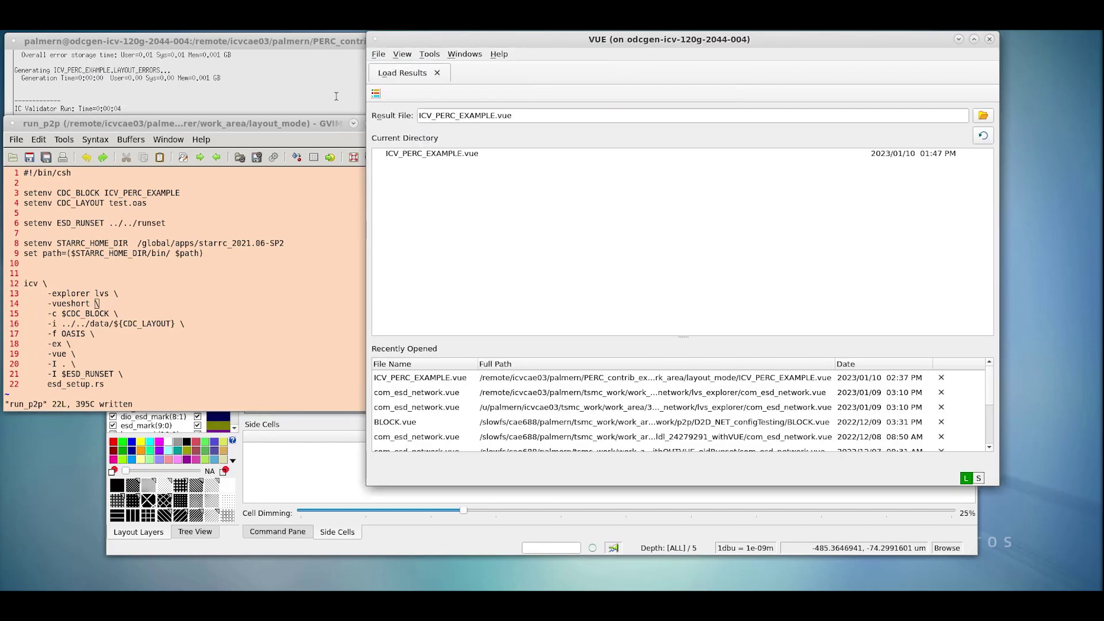
pyautogui.click(336, 95)
pyautogui.write('./run_p2p')
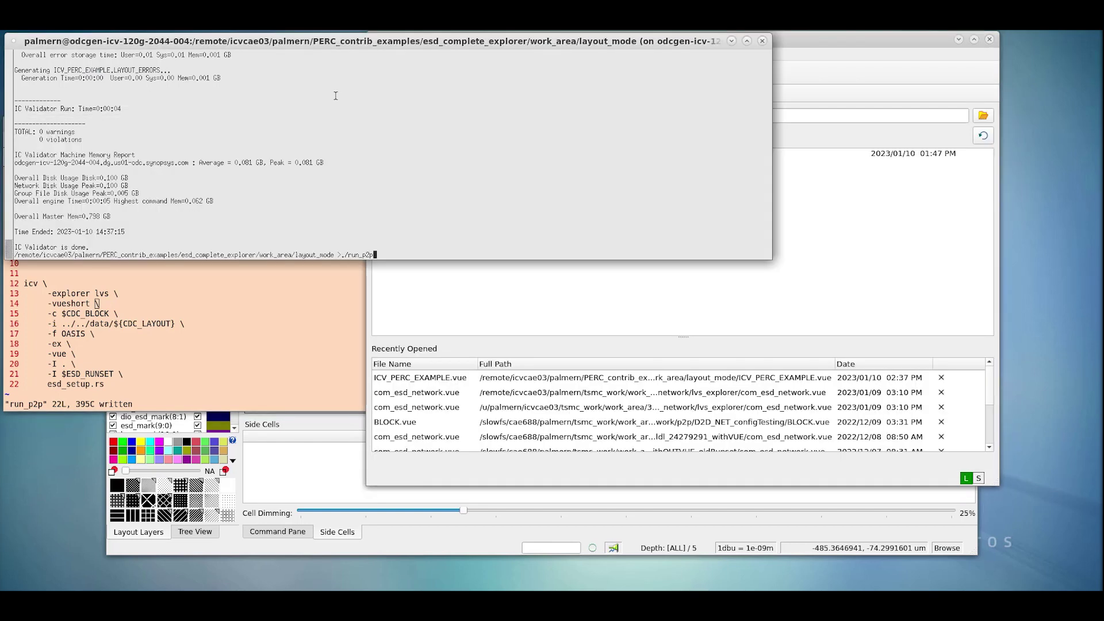
pyautogui.press('Return')
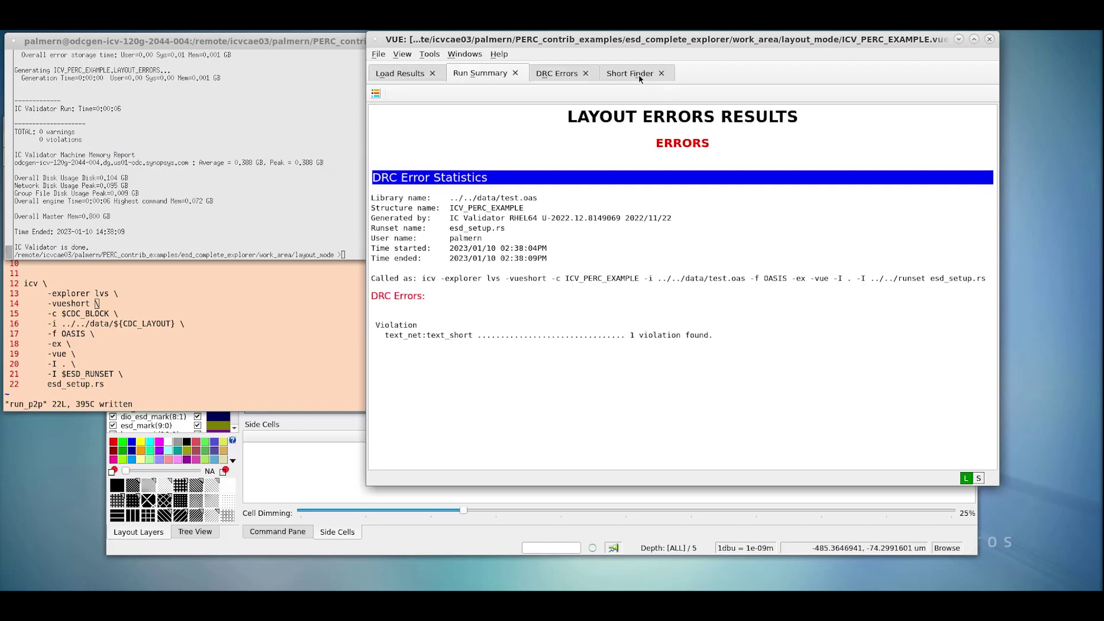
# In Short Finder, select the IO1 IO2 VDD VSS VSS2 short and hide VUE to show its layout path.
pyautogui.click(639, 74)
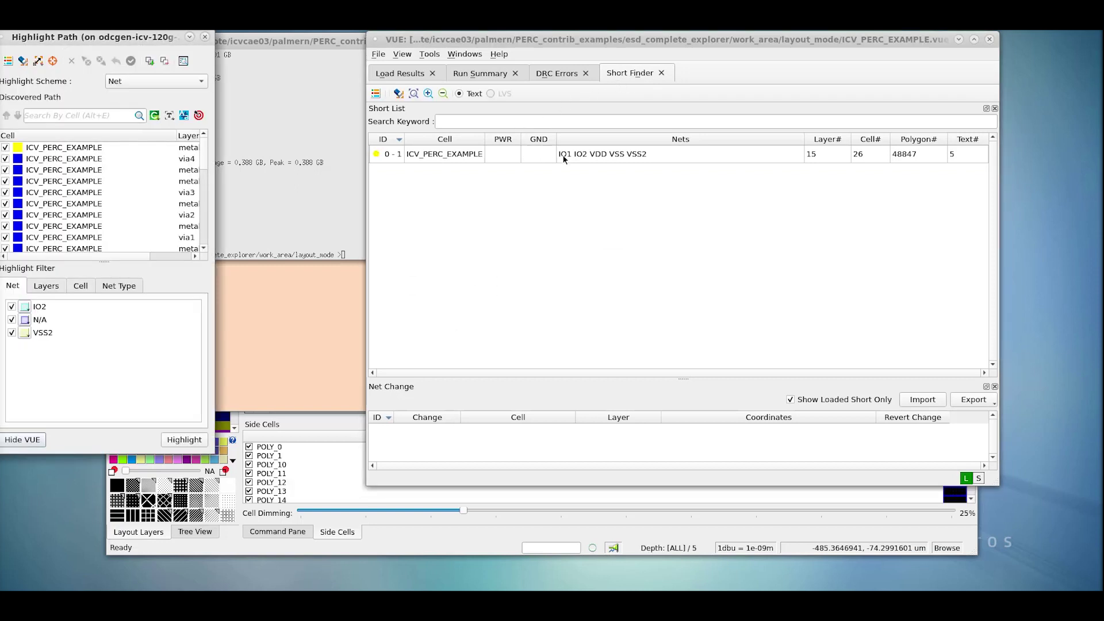
pyautogui.click(572, 154)
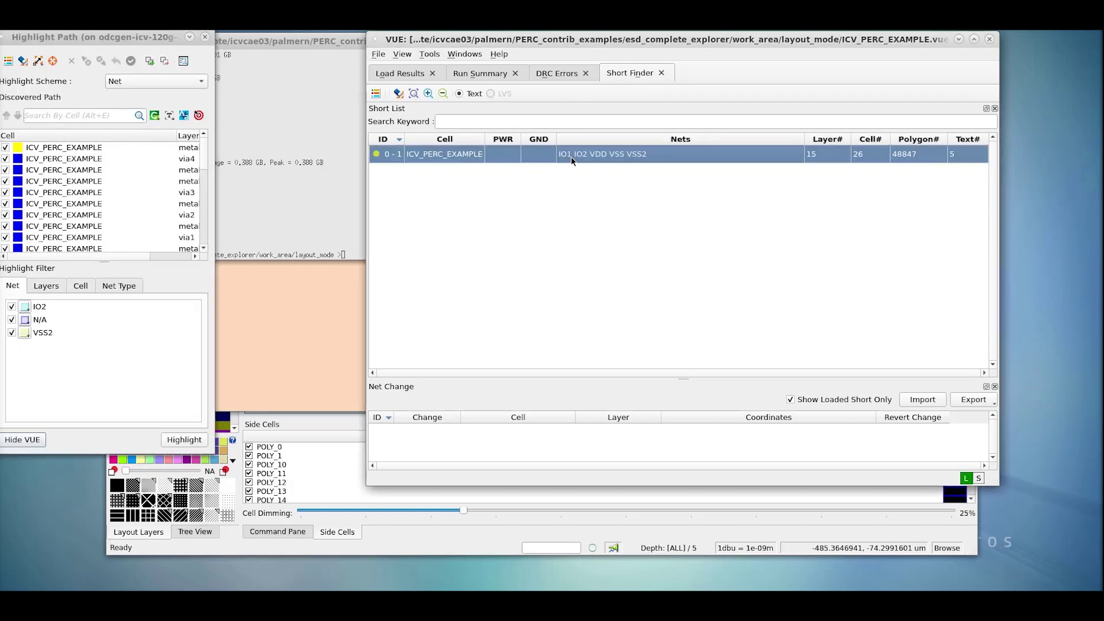
pyautogui.click(32, 440)
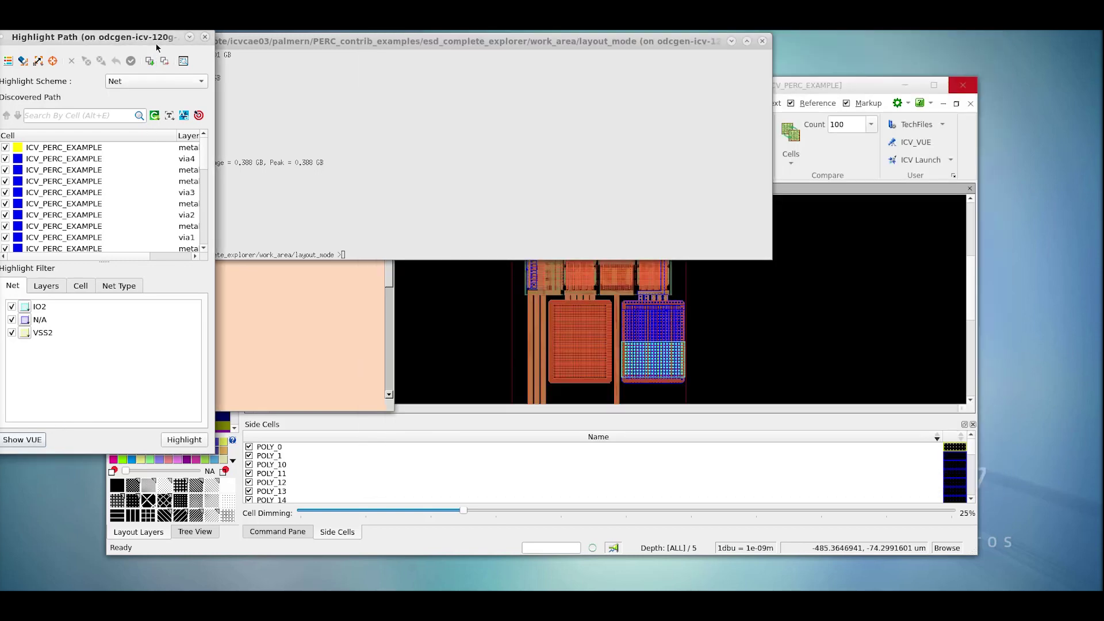
# Move Highlight Path, narrow its Cell column to show Layer and Text, inspect via4's actions, then raise WorkBench.
pyautogui.moveTo(156, 44); pyautogui.dragTo(197, 99)
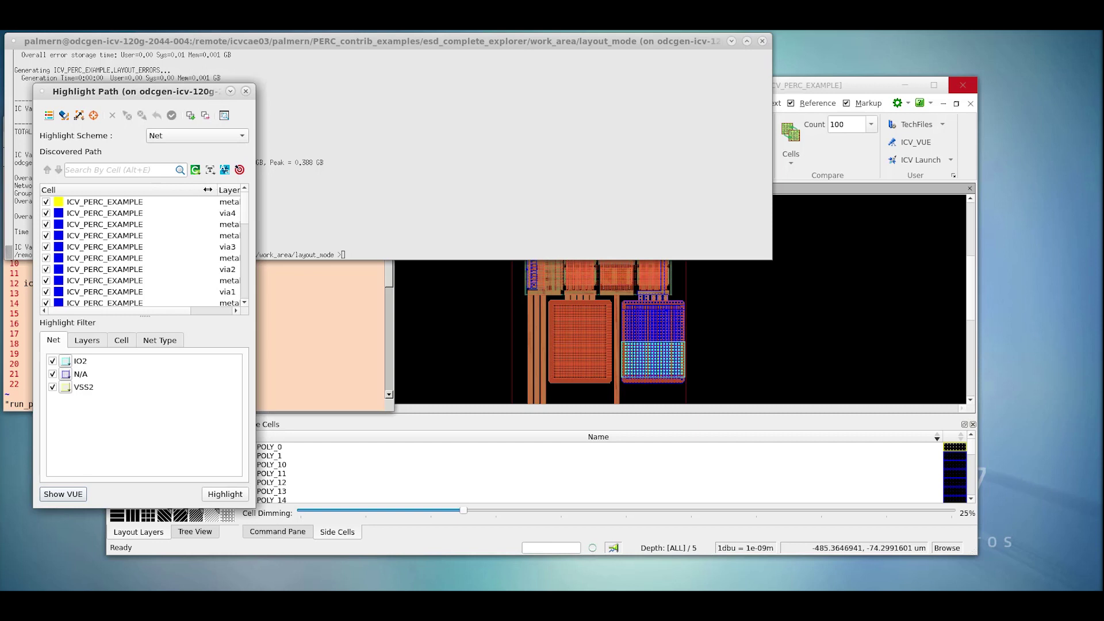
pyautogui.moveTo(216, 192); pyautogui.dragTo(170, 192)
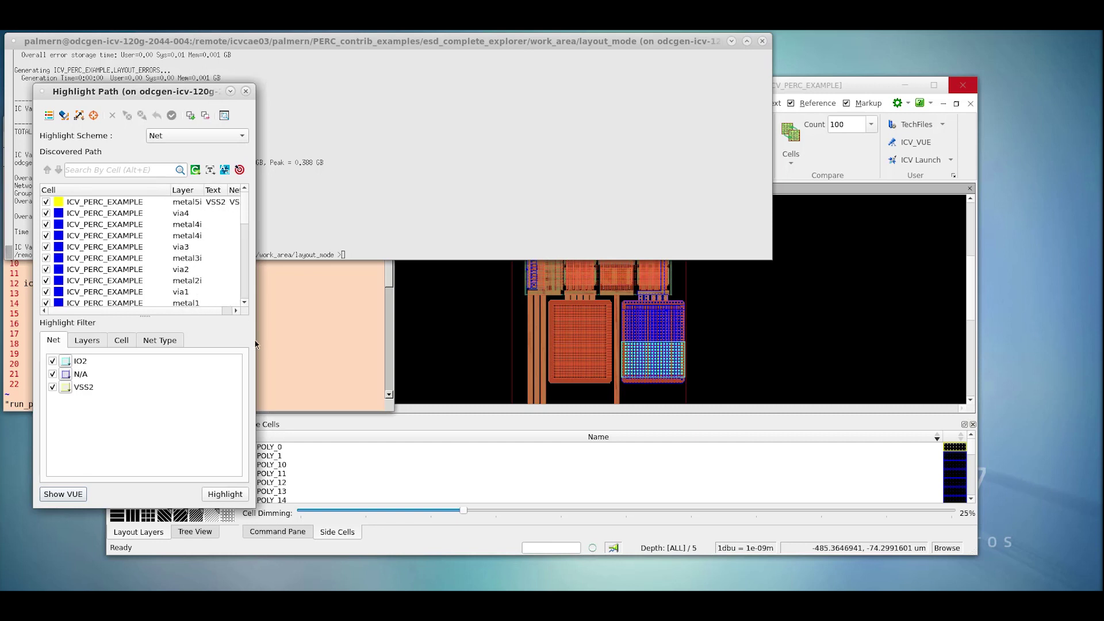
pyautogui.click(179, 216)
pyautogui.rightClick(179, 216)
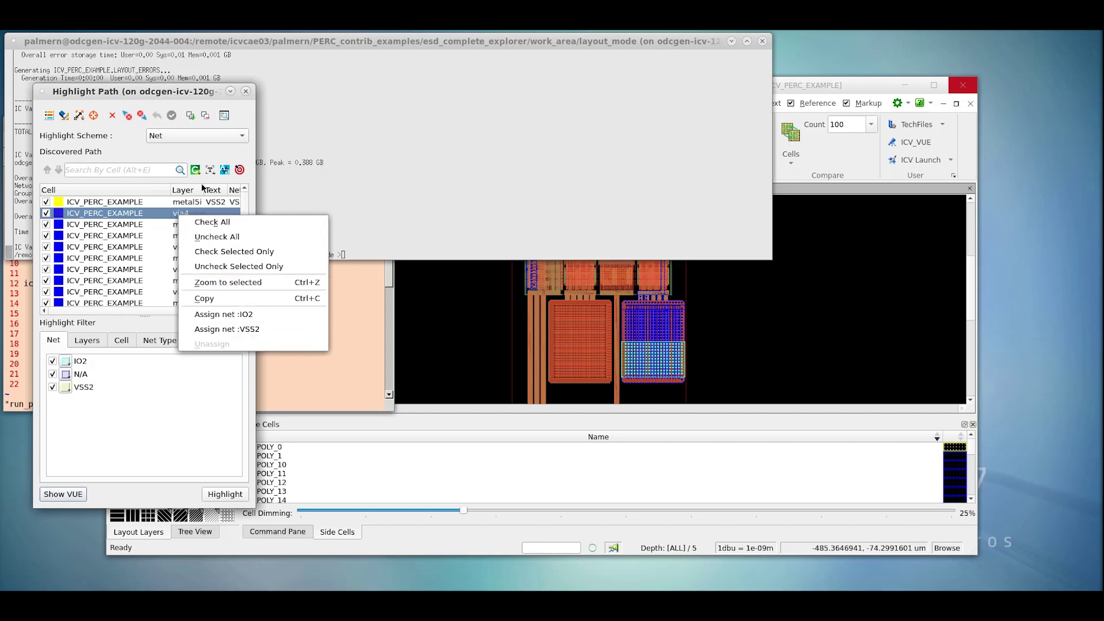
pyautogui.click(205, 153)
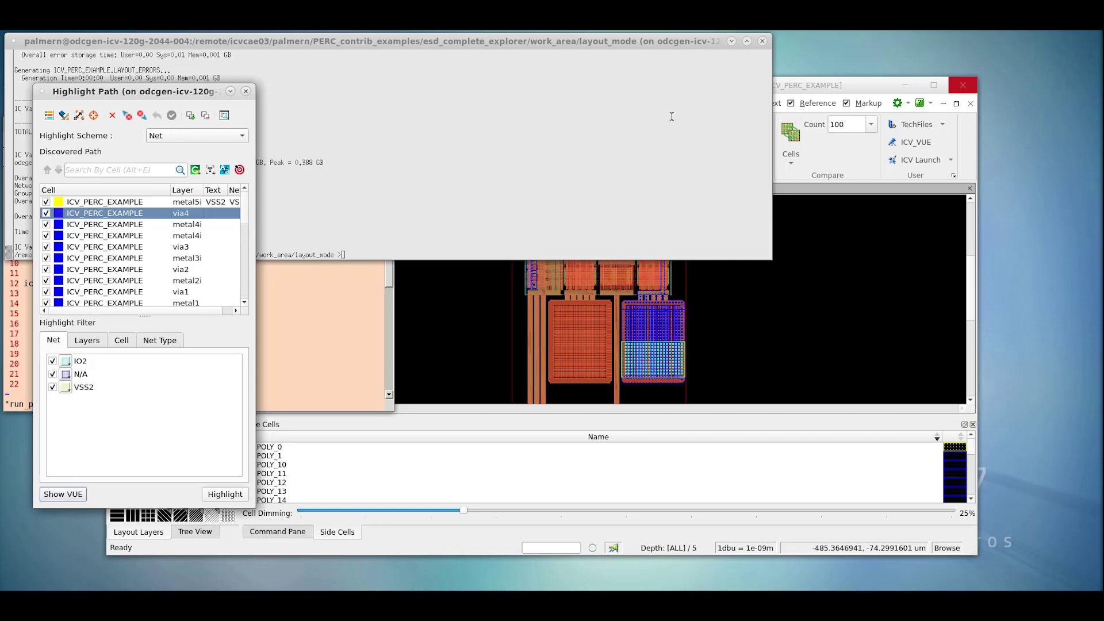
pyautogui.click(810, 86)
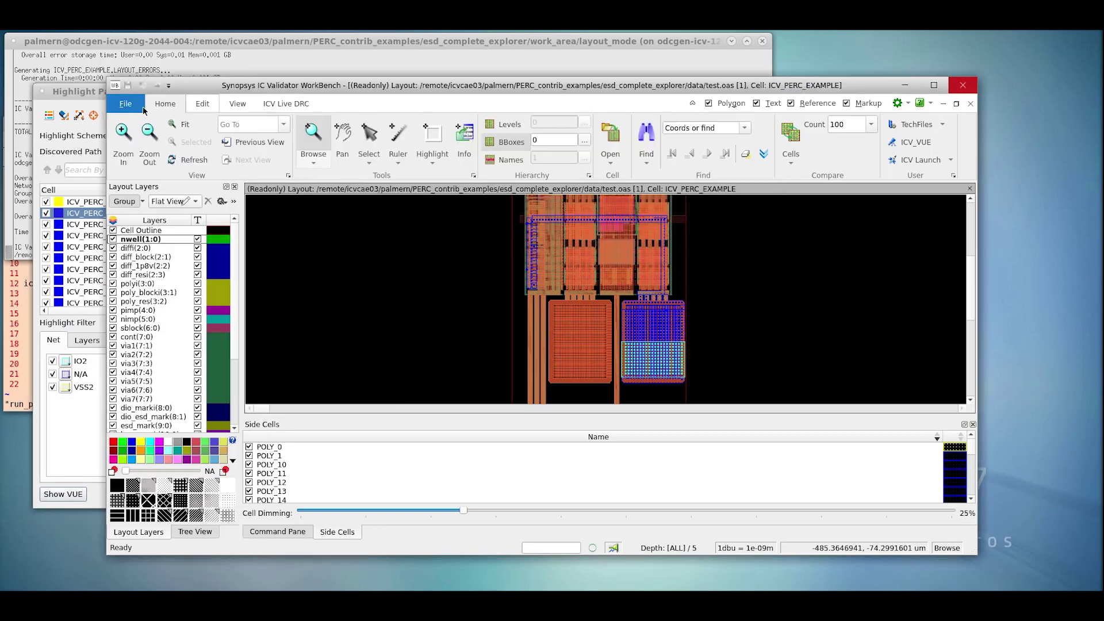
# Open Highlight Path's Net Terminal view for the shorted nets and expand IO1 to its metal8i layer.
pyautogui.click(101, 95)
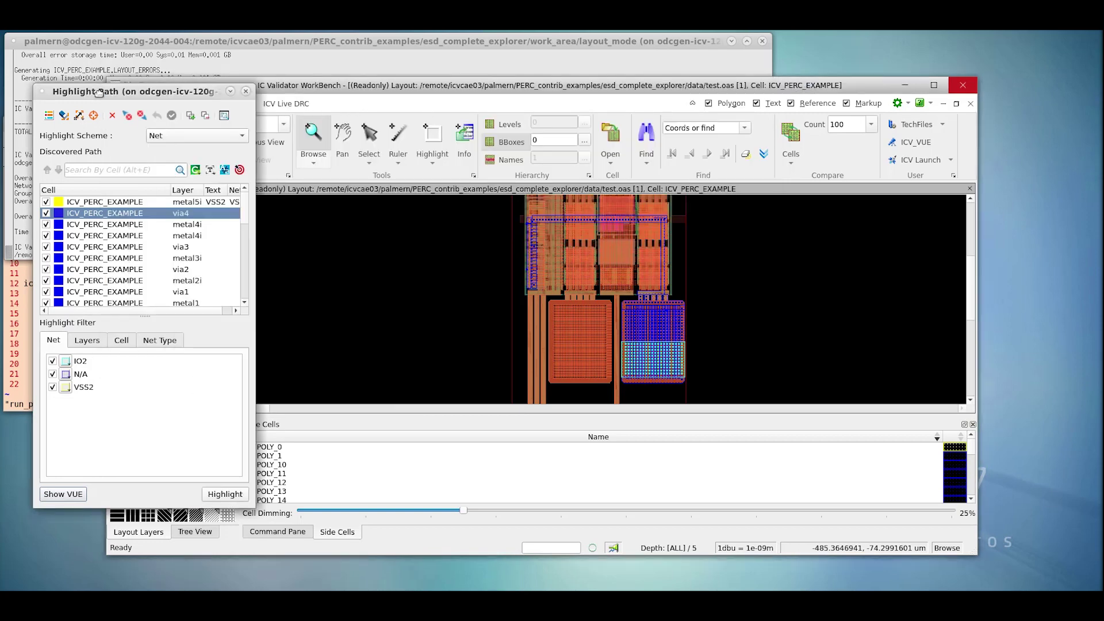
pyautogui.click(224, 116)
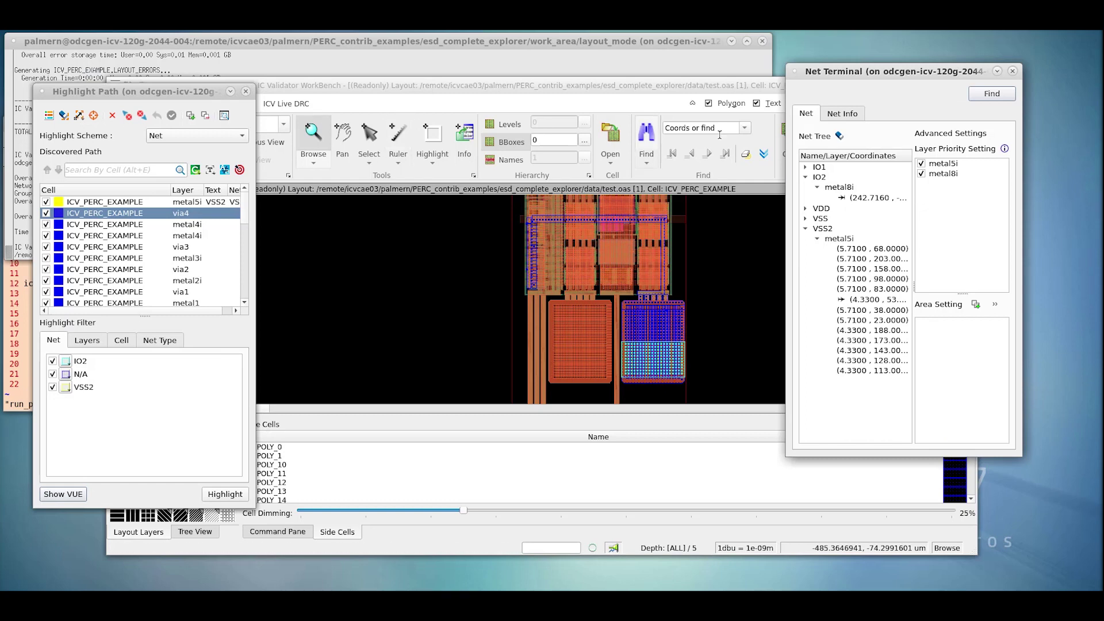
pyautogui.click(805, 168)
pyautogui.click(818, 178)
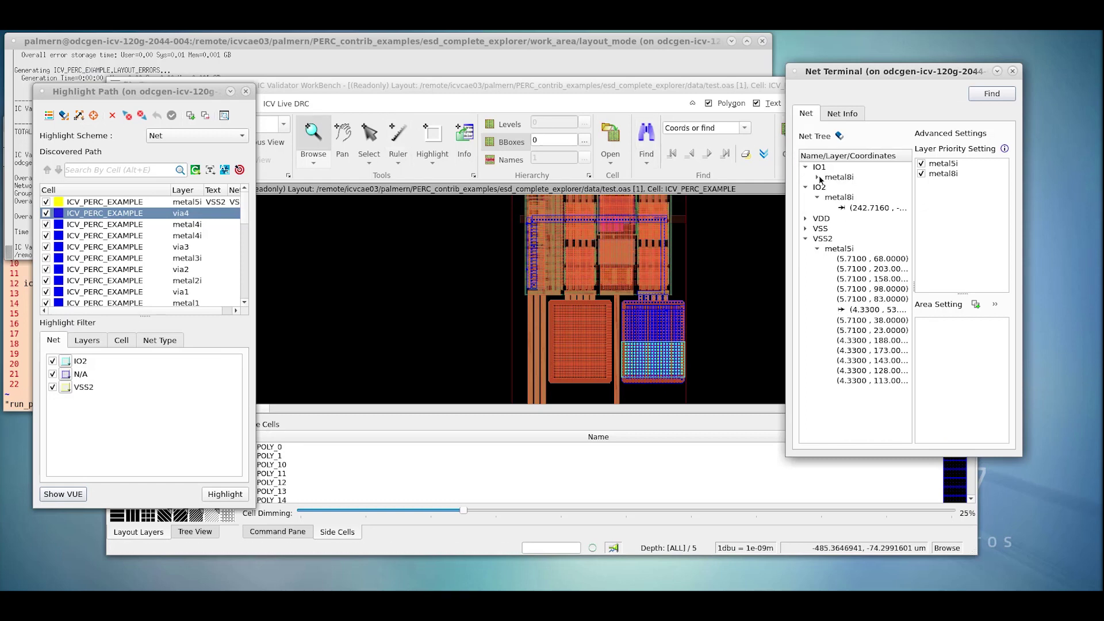